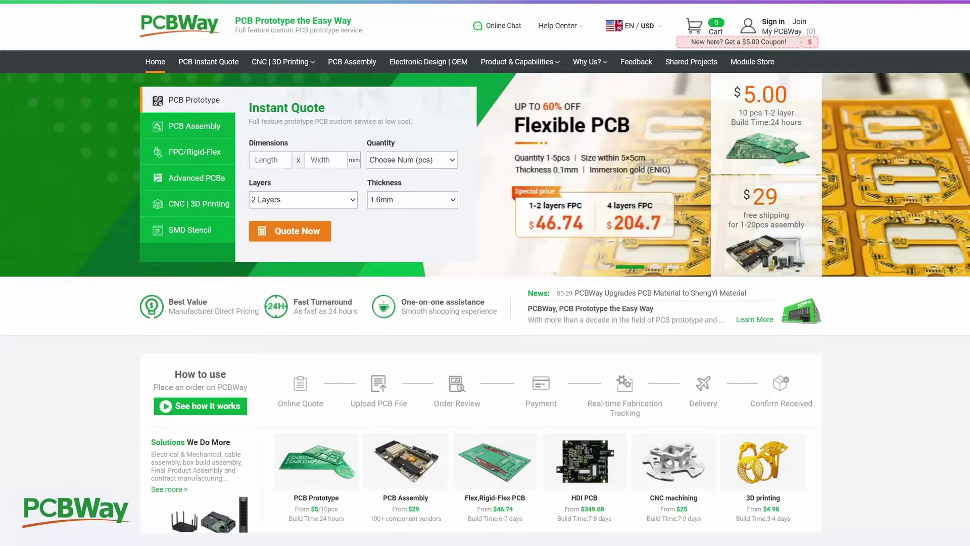
- Upload MainFrame.stl for a 3D printing quote, then browse the Community shared projects
mouse_move(281, 61)
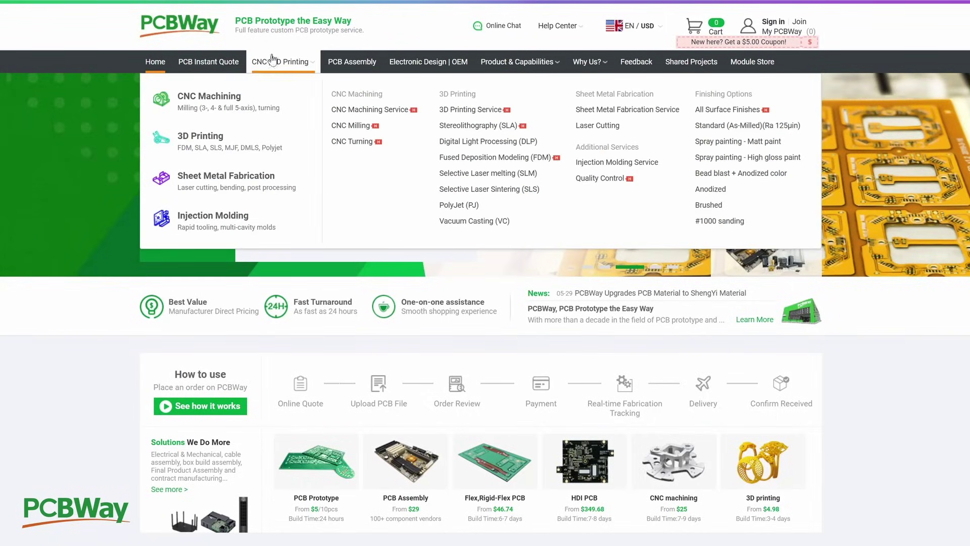
click(191, 143)
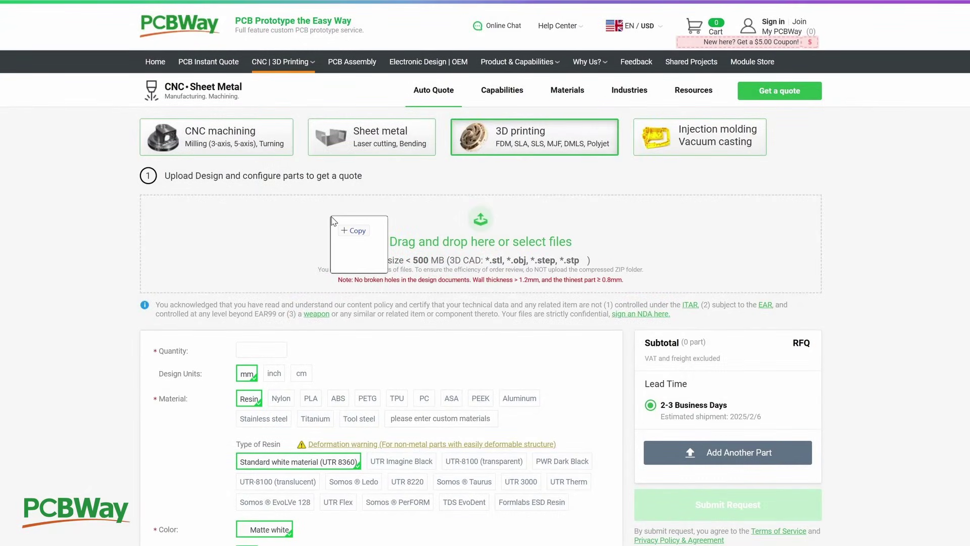
drag(332, 221, 333, 221)
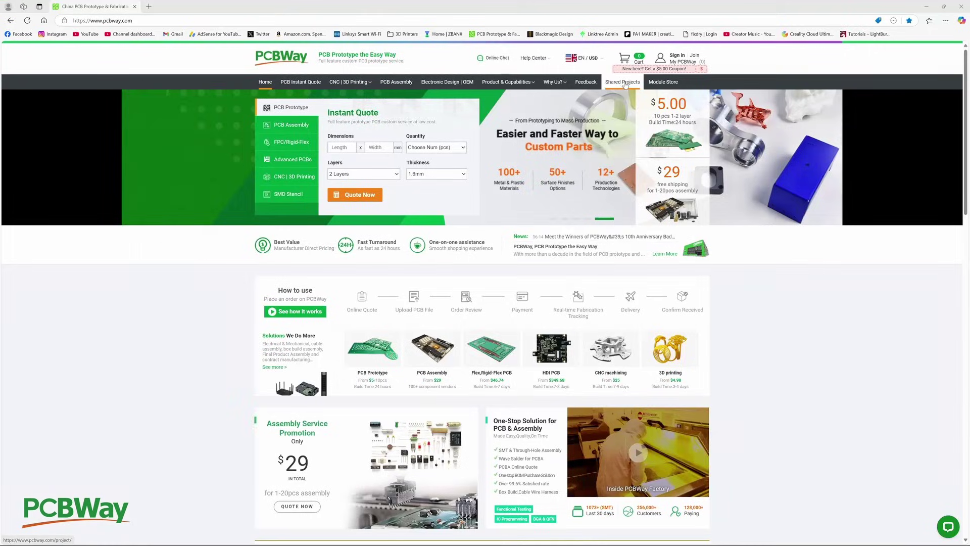
click(625, 81)
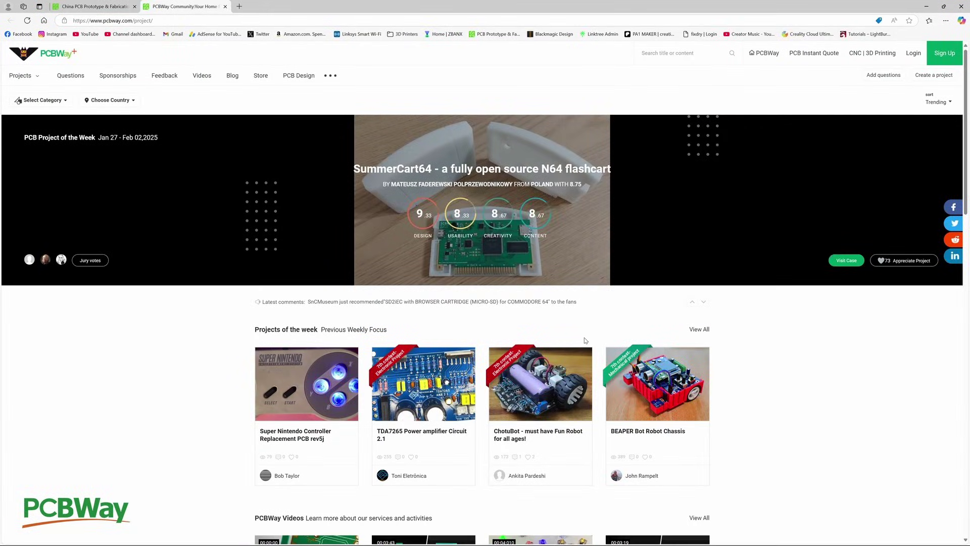
scroll(584, 340, down, 3)
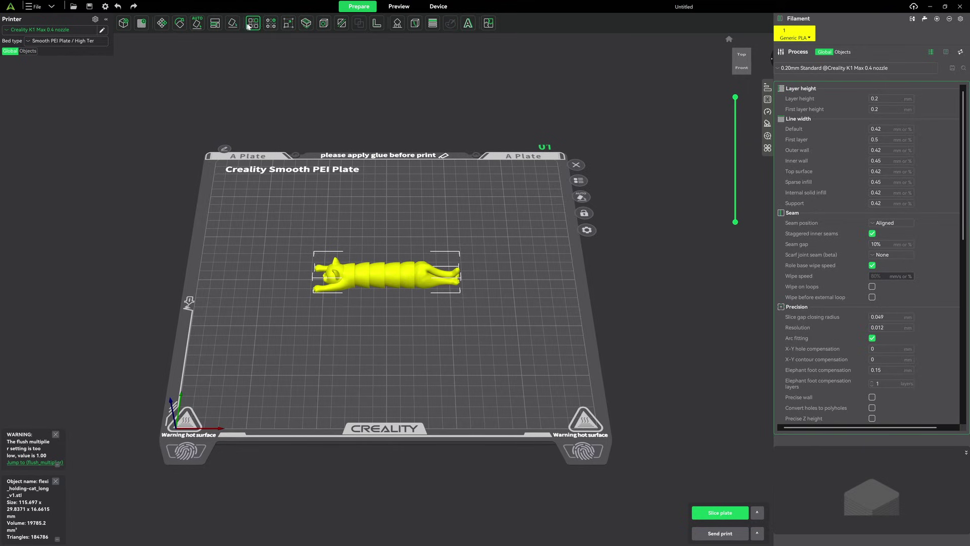
- Scale the cat uniformly to 200% (about 231 × 60 × 33 mm), then deselect it
click(289, 23)
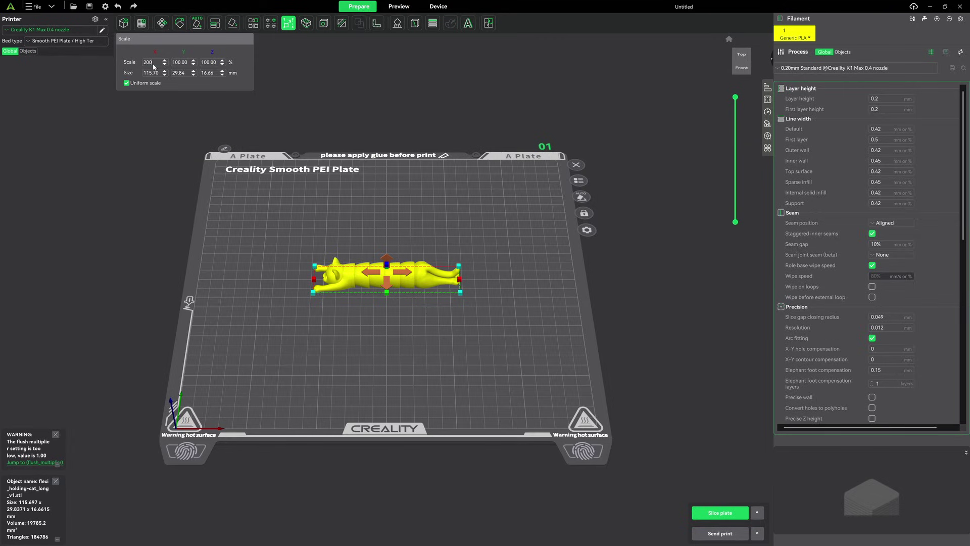
key(Return)
click(412, 371)
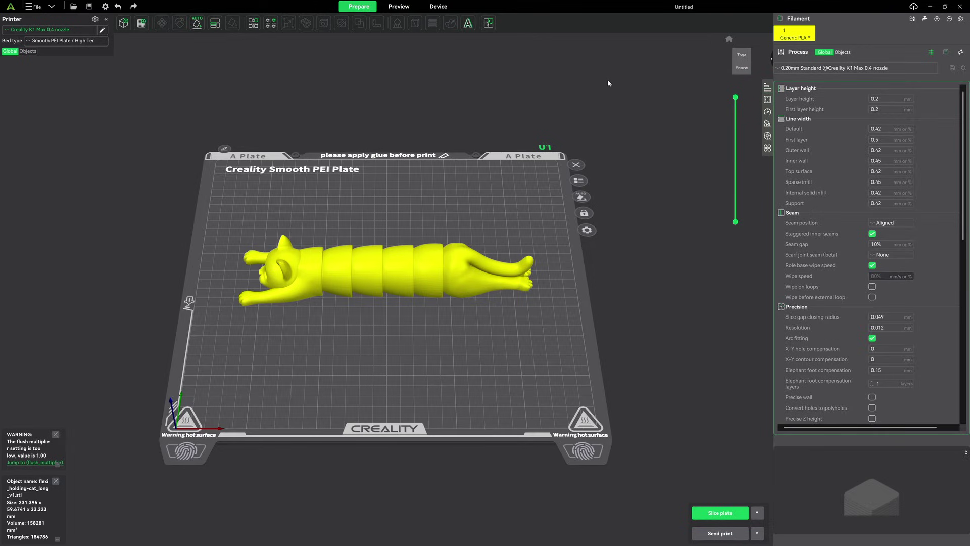
scroll(607, 79, up, 1)
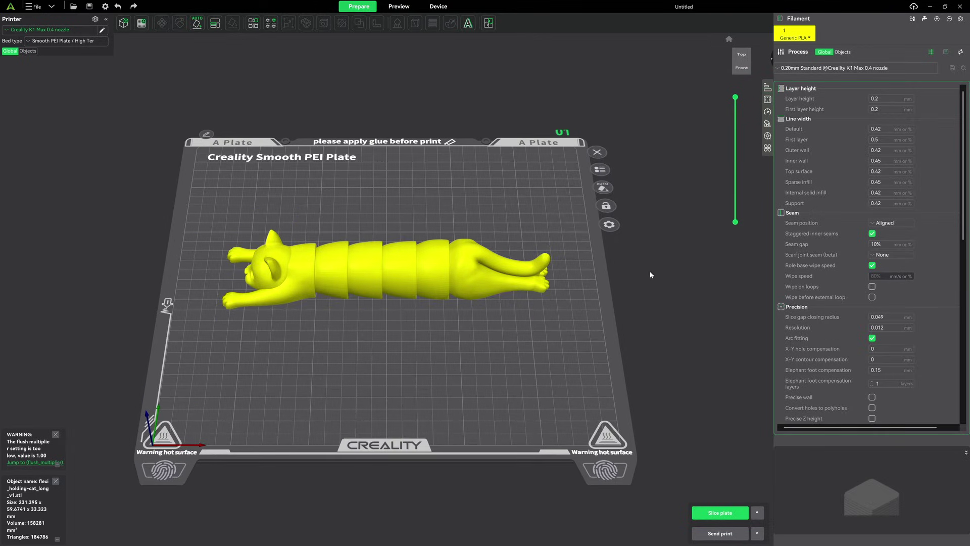
- Slice the plate to get the cat's G-code: about 2h4m and 71.64 g of filament
click(720, 513)
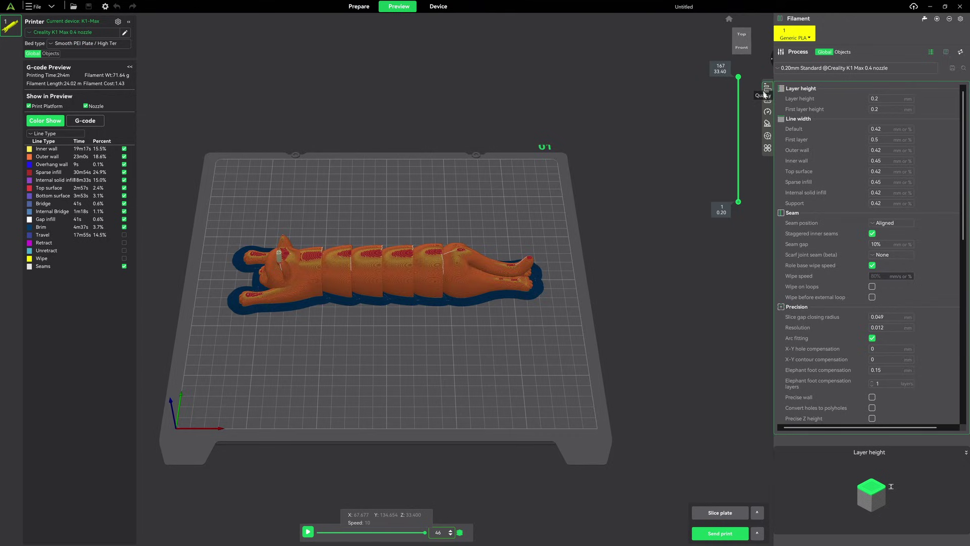
- In the Others settings, set Brim type to No-brim and Skirt loops to 3
click(767, 148)
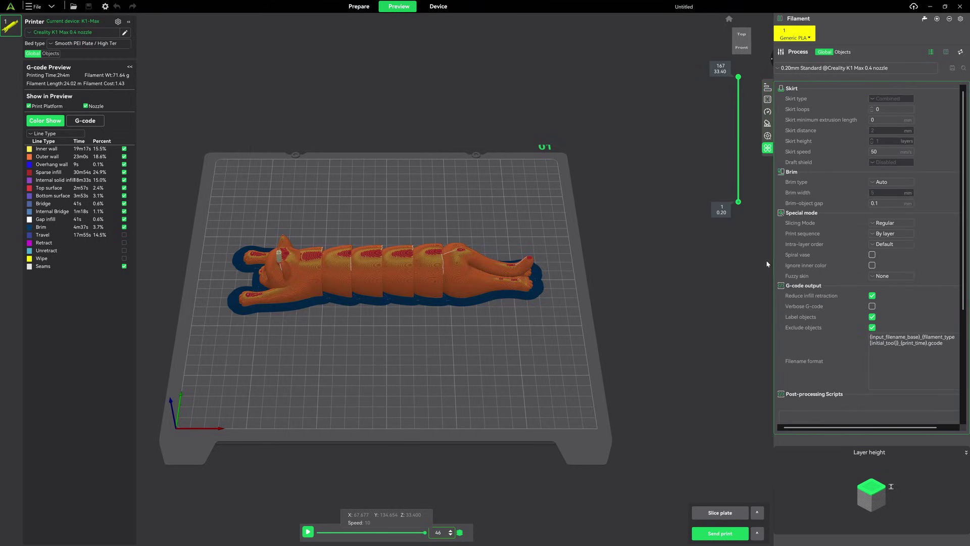
click(867, 183)
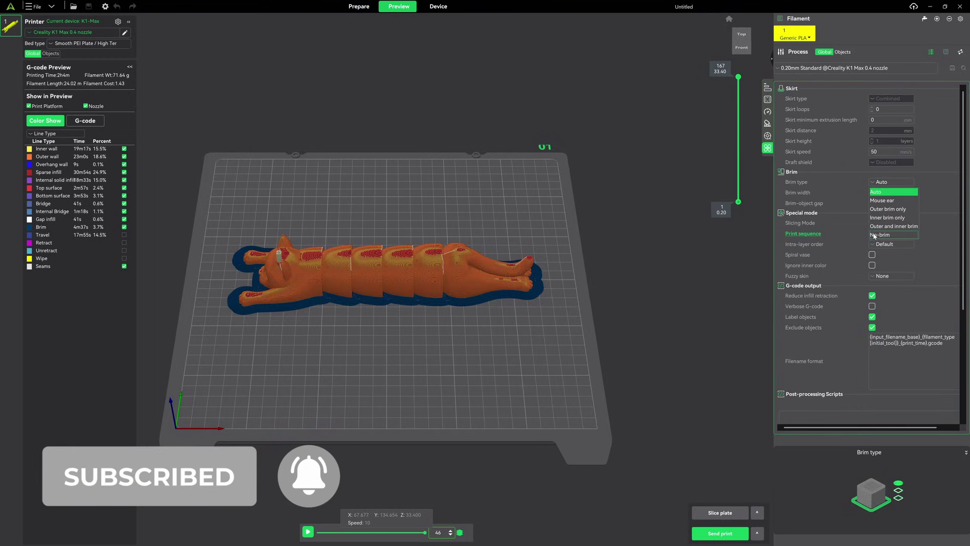
click(878, 235)
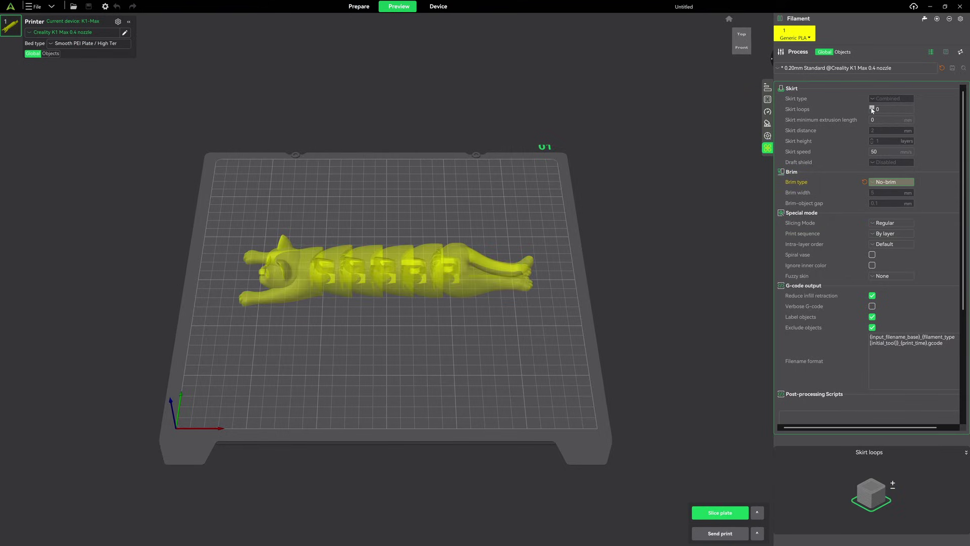
double_click(872, 108)
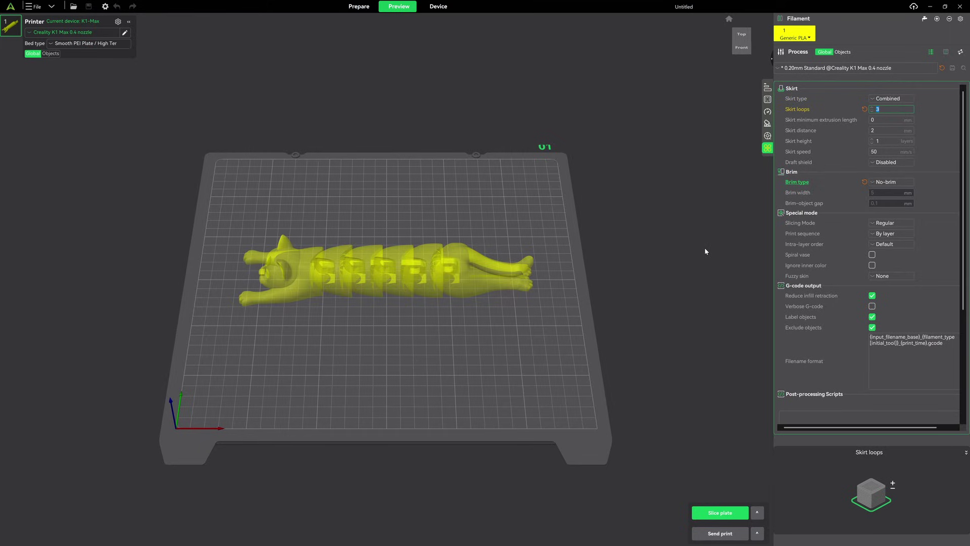
- Return to the Prepare view and select the cat model on the plate
click(357, 8)
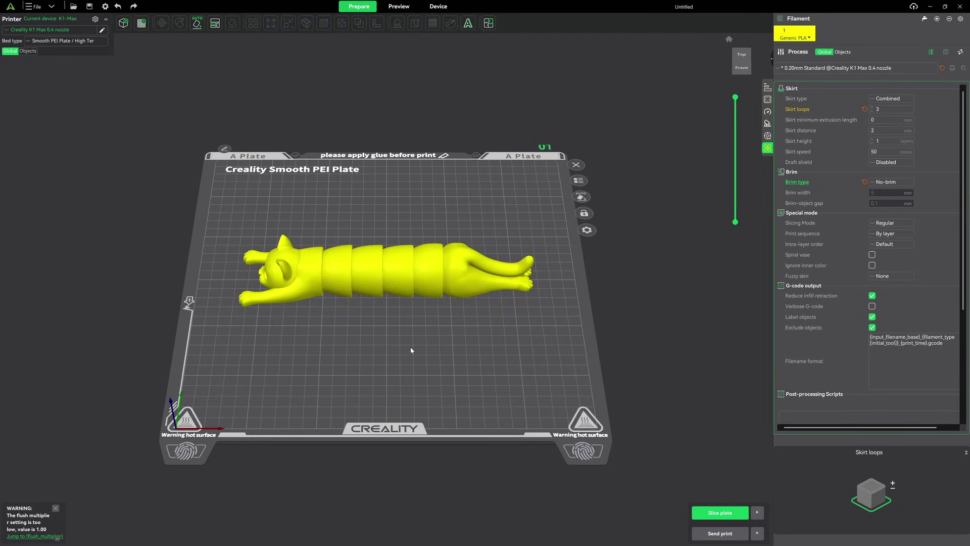
click(429, 274)
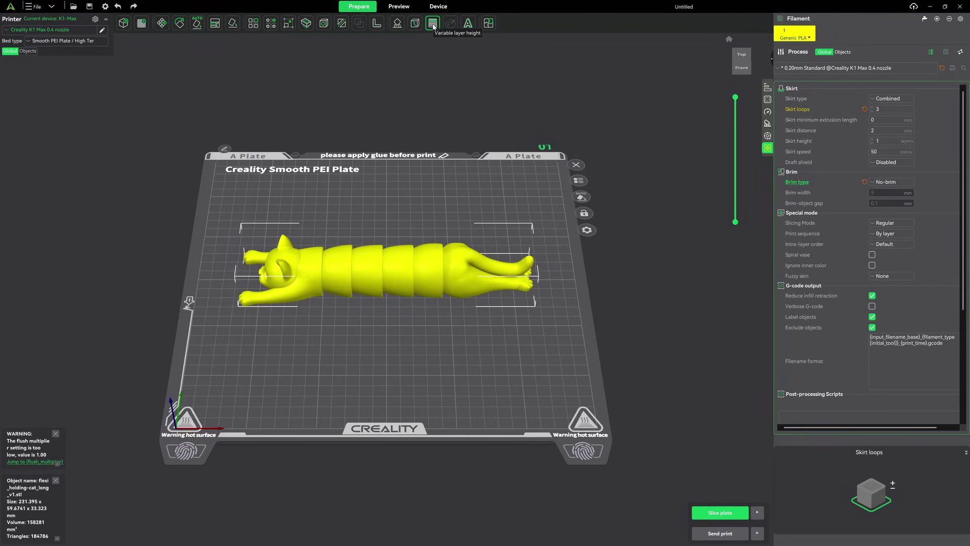
- Open the cat's variable layer height tool and show the Quality page with layer height and line width
click(433, 26)
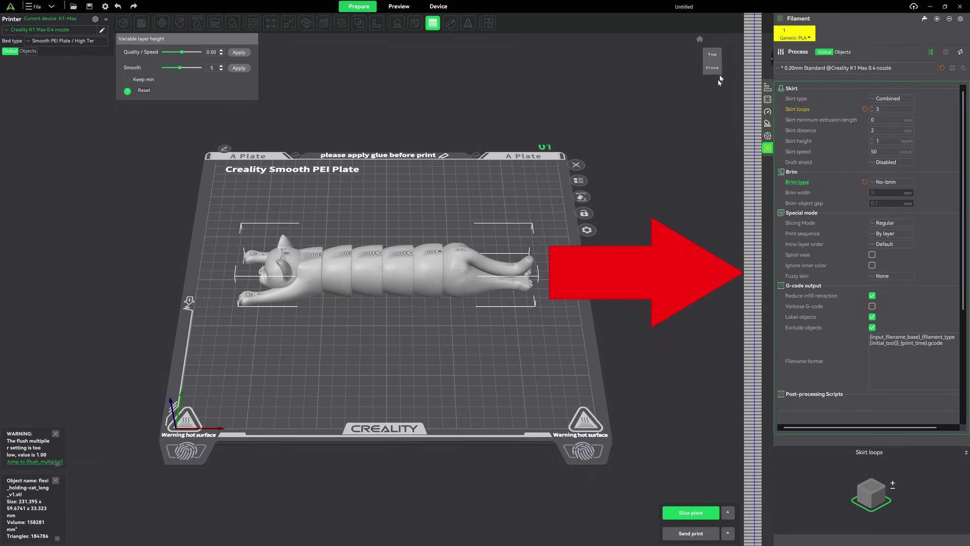
mouse_move(755, 18)
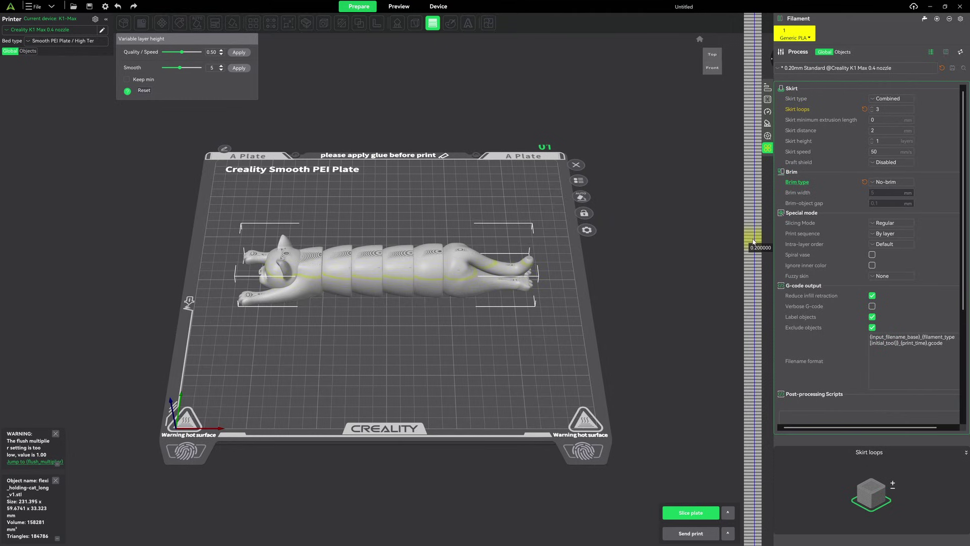
click(767, 87)
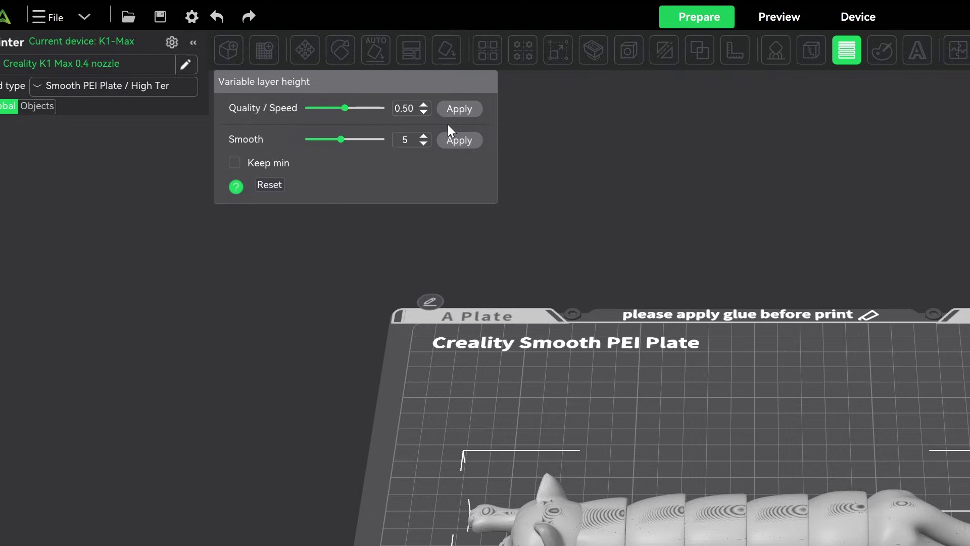
- Apply an adaptive layer height profile to the cat at Quality/Speed 0.50
click(458, 110)
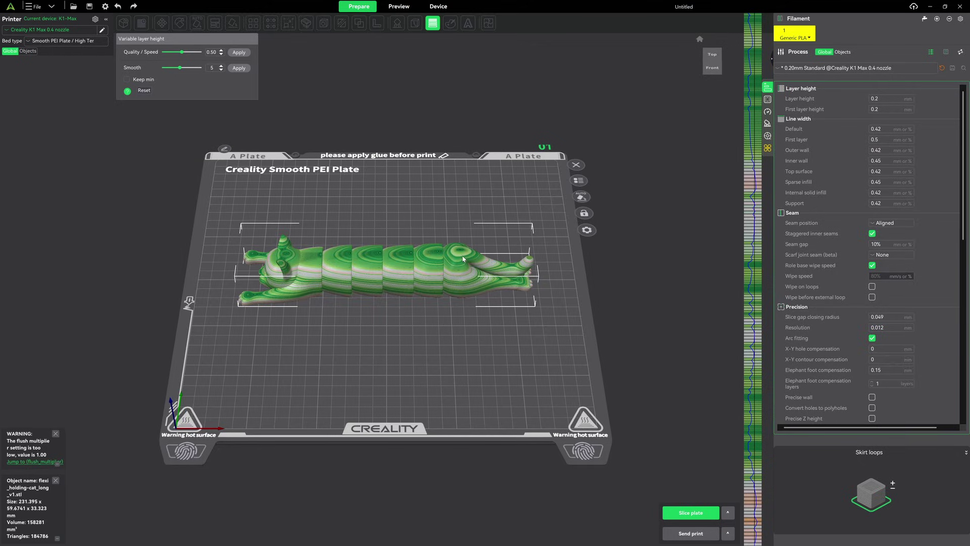
mouse_move(750, 169)
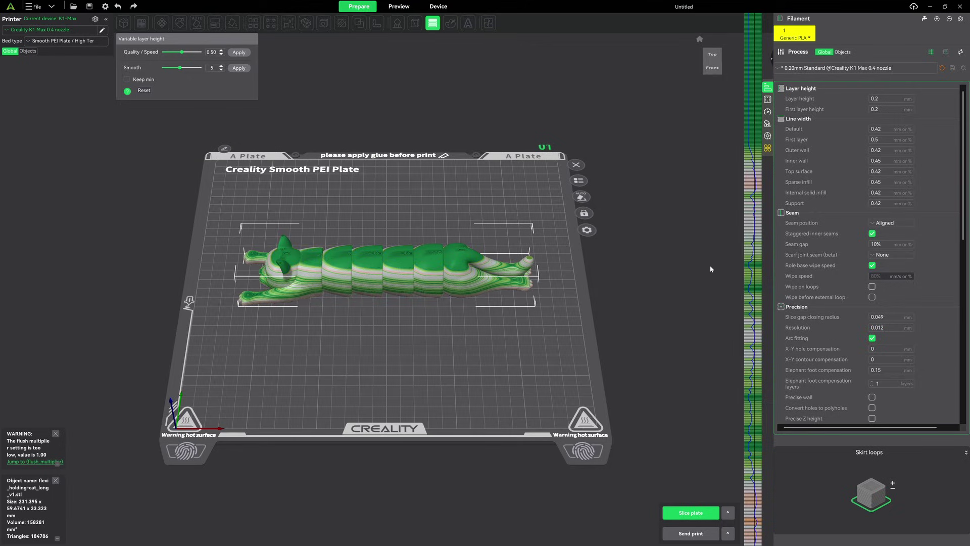
- Apply smoothing, reset the layer height profile, and regenerate the adaptive profile
click(237, 68)
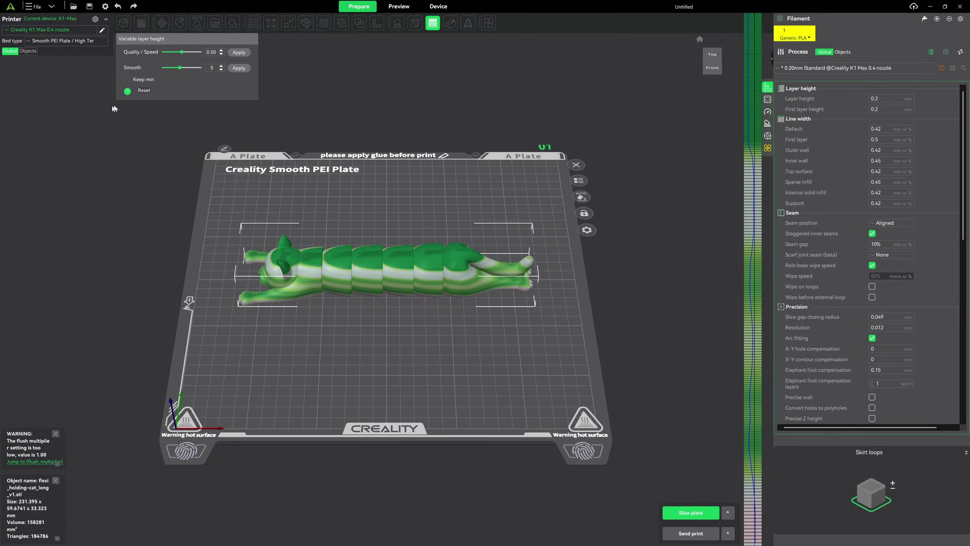
click(144, 91)
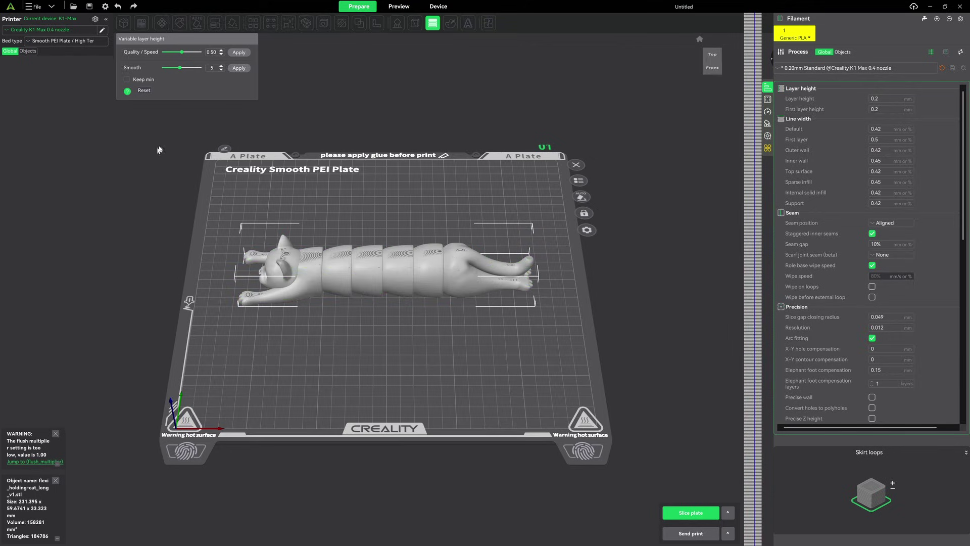
click(239, 52)
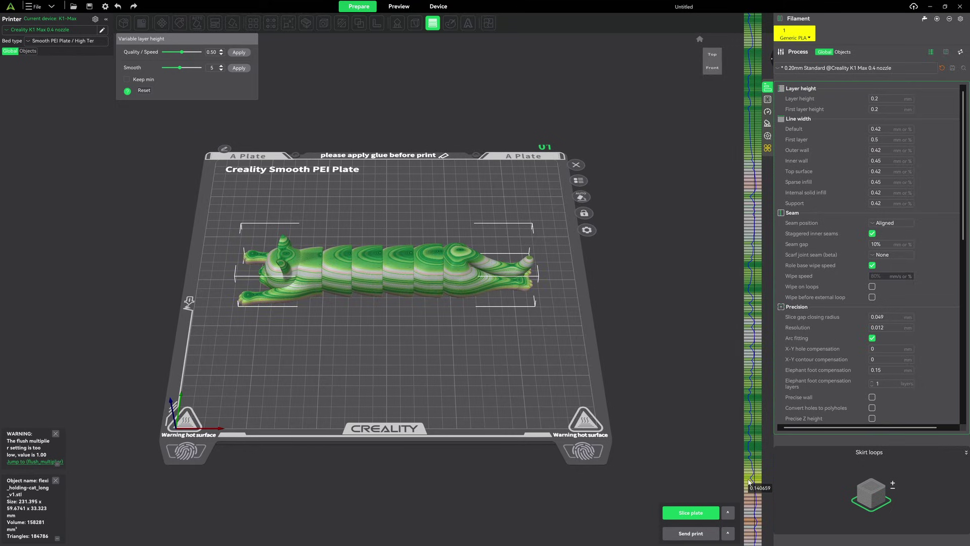
- Drag the layer height bar to thicken the cat's base layers to about 0.3 mm
drag(748, 483, 747, 536)
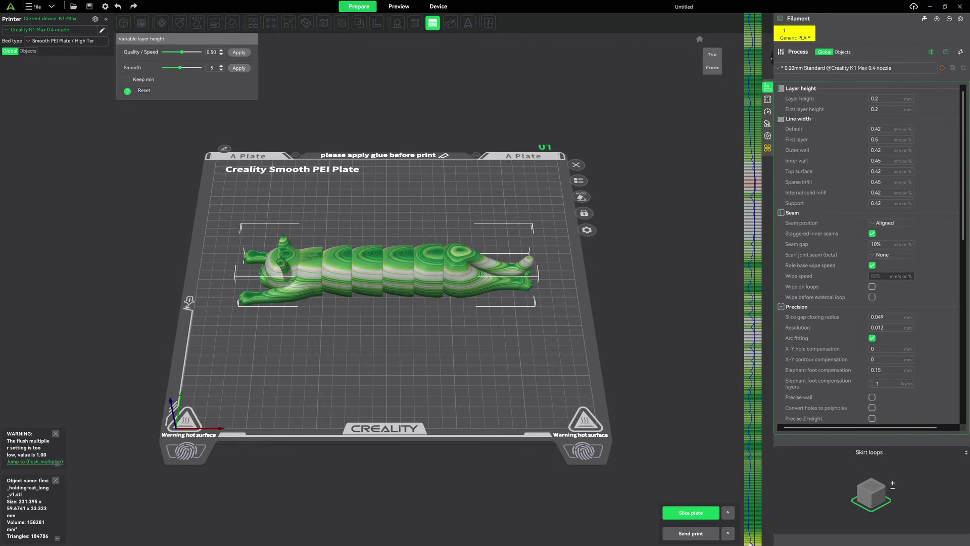
mouse_move(748, 541)
mouse_down()
mouse_move(748, 457)
mouse_move(745, 497)
mouse_move(751, 467)
mouse_move(760, 508)
mouse_move(751, 543)
mouse_move(749, 461)
mouse_move(757, 517)
mouse_up()
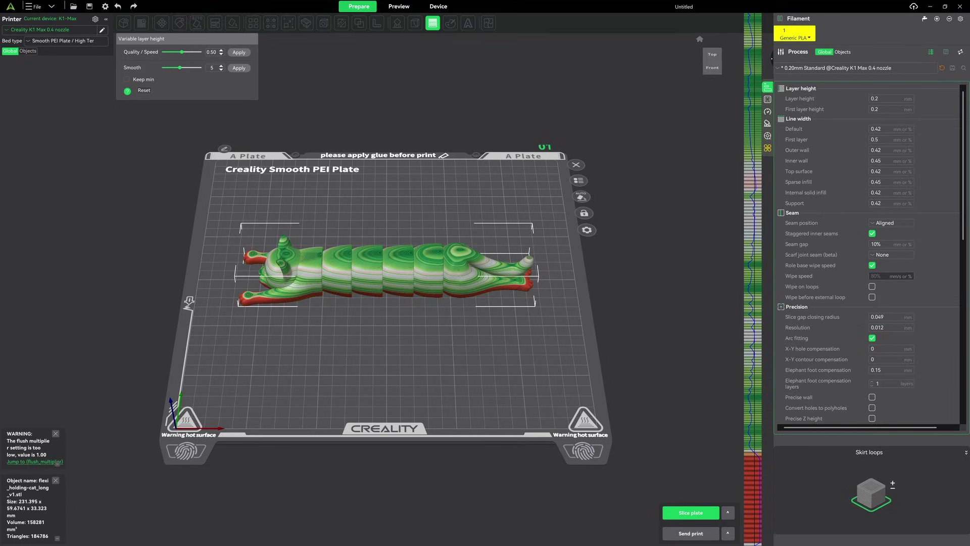
- Drag the base section back to about 0.20 mm layer height and check the value
mouse_move(747, 490)
mouse_down()
mouse_move(749, 455)
mouse_move(754, 539)
mouse_up()
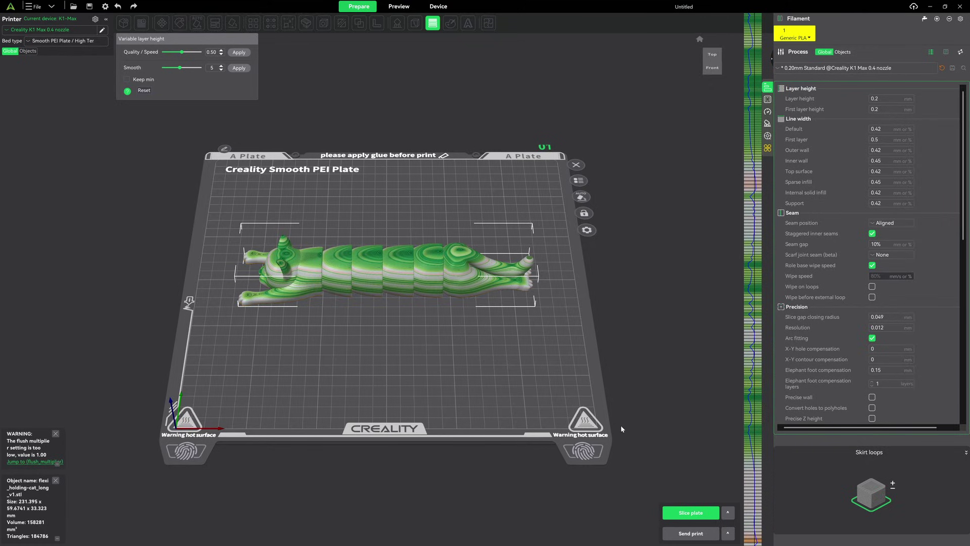
click(749, 507)
- Smooth the cat's hand-edited variable layer heights and exit the editor
click(238, 68)
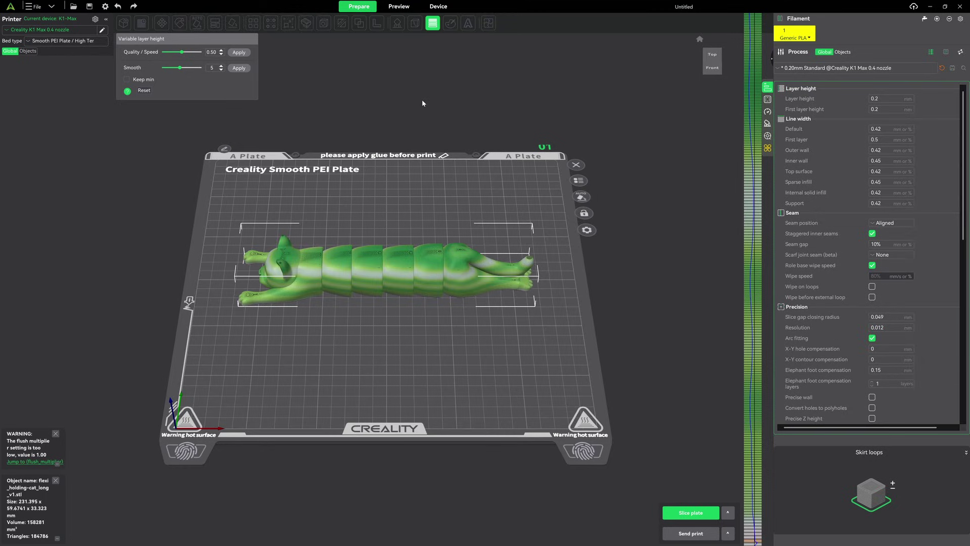
key(Escape)
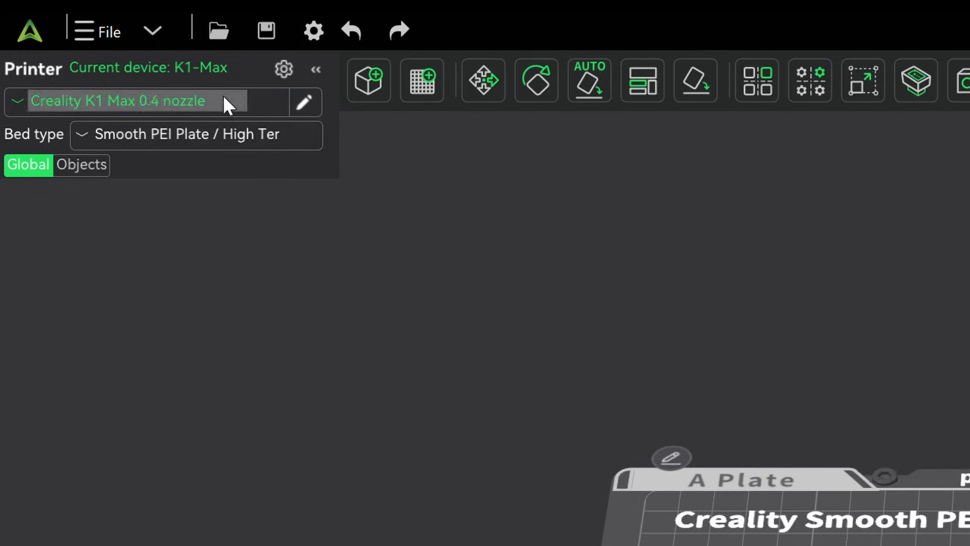
click(304, 103)
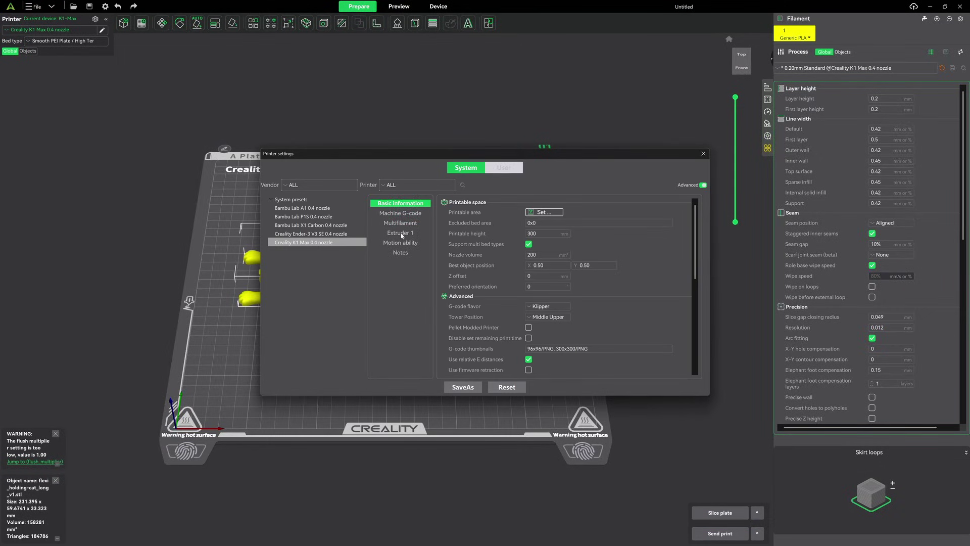
click(401, 234)
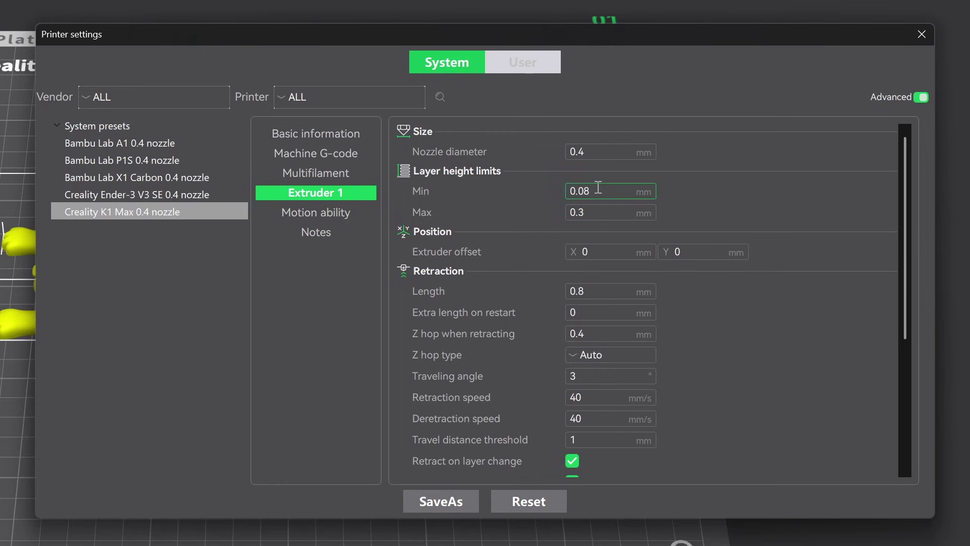
- Enable Keep min in the cat's variable layer height tool, then close the tool
mouse_move(597, 186)
click(921, 35)
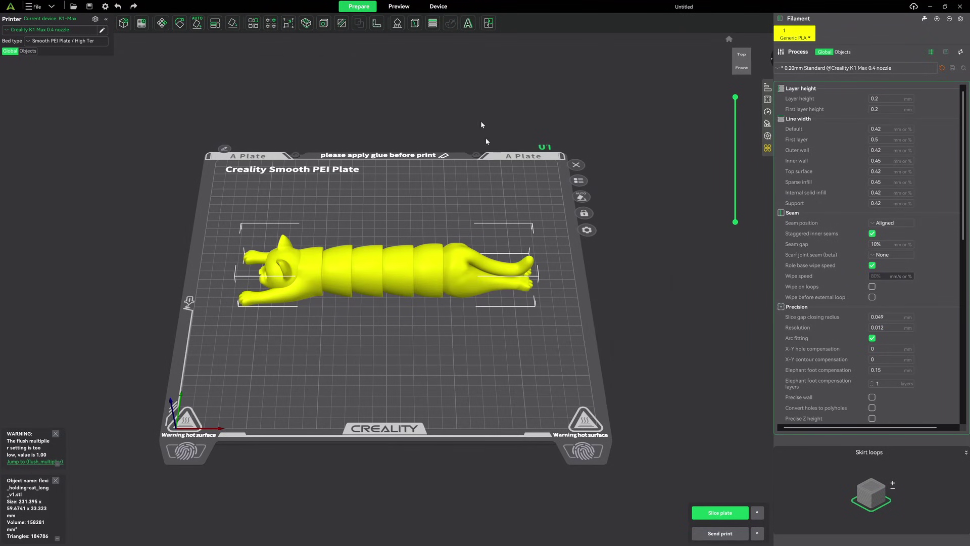
click(432, 23)
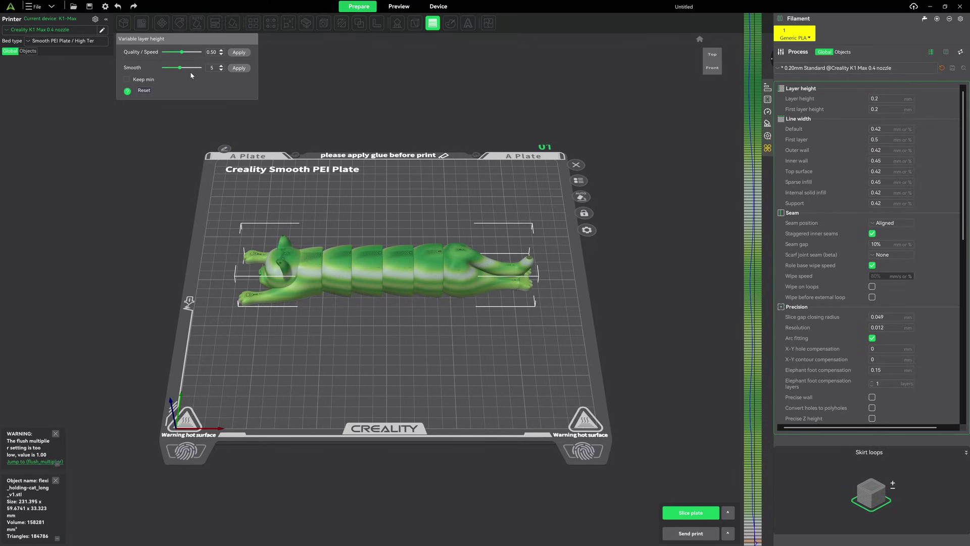
click(127, 79)
click(433, 28)
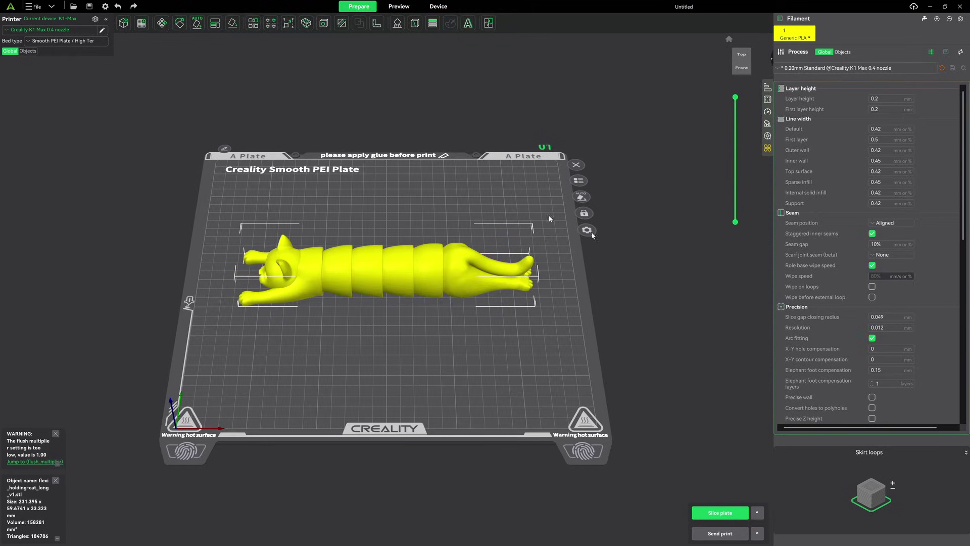